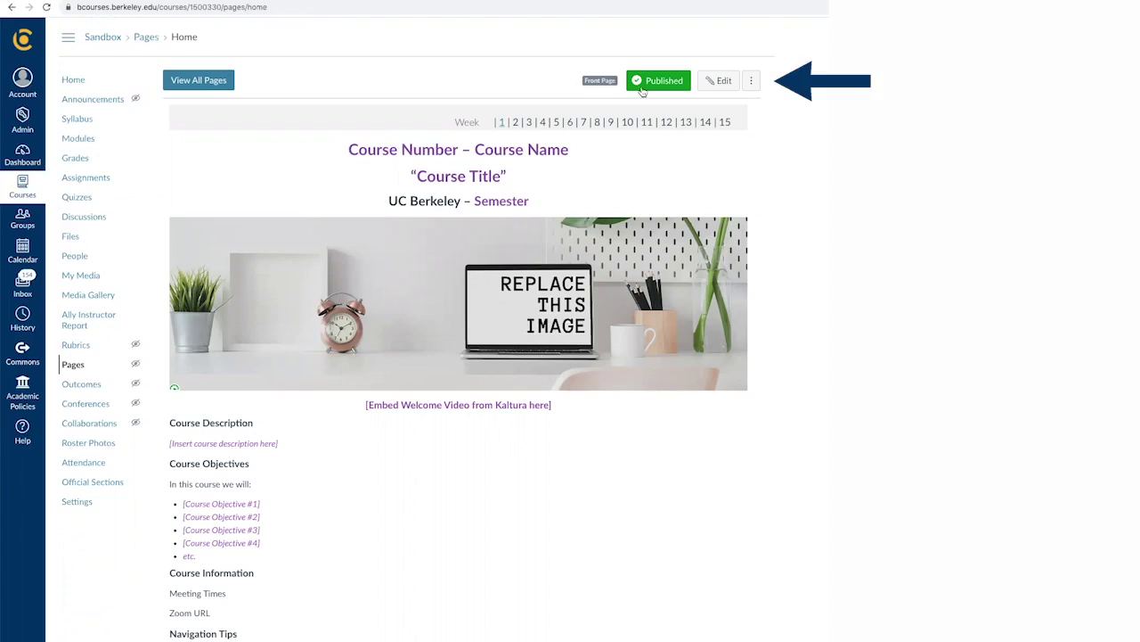
Step: Edit the Home page and replace the course number and name placeholder with "DESIGN 101 - Course Design"
{"action": "left_click", "coordinate": [720, 82]}
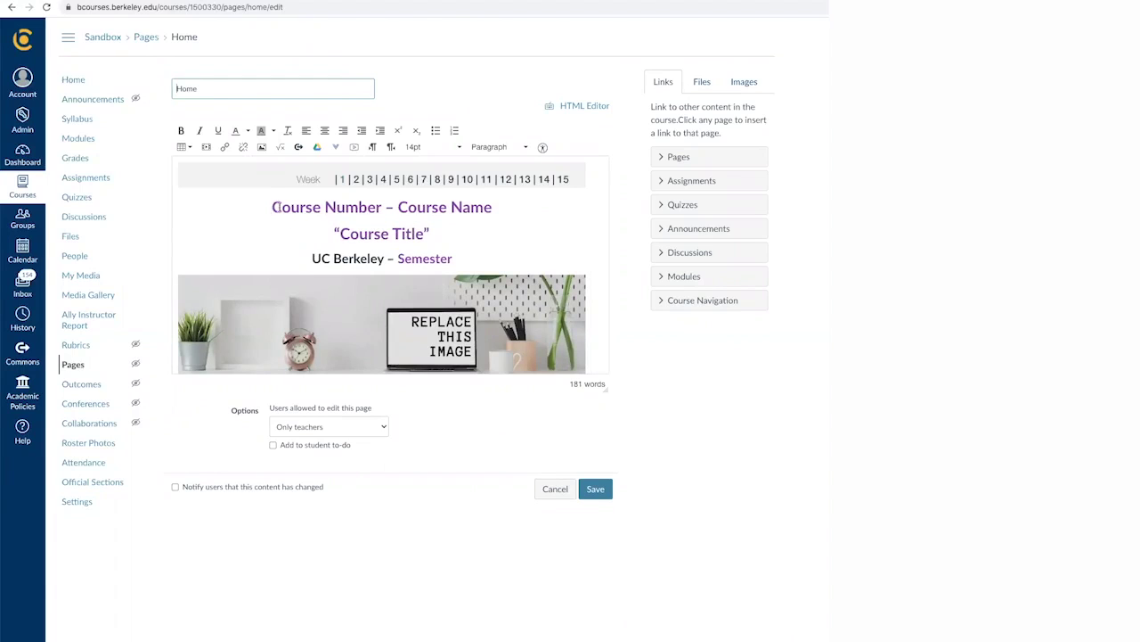
{"action": "left_click", "coordinate": [273, 207]}
{"action": "left_click", "coordinate": [490, 206], "text": "shift"}
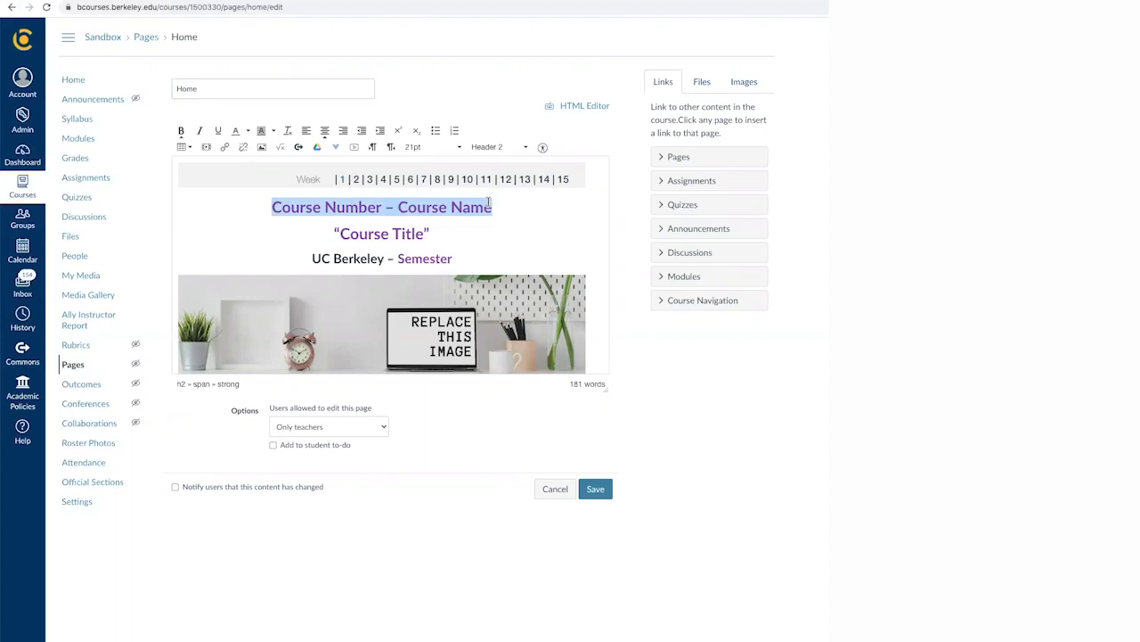
{"action": "type", "text": "DESIGN "}
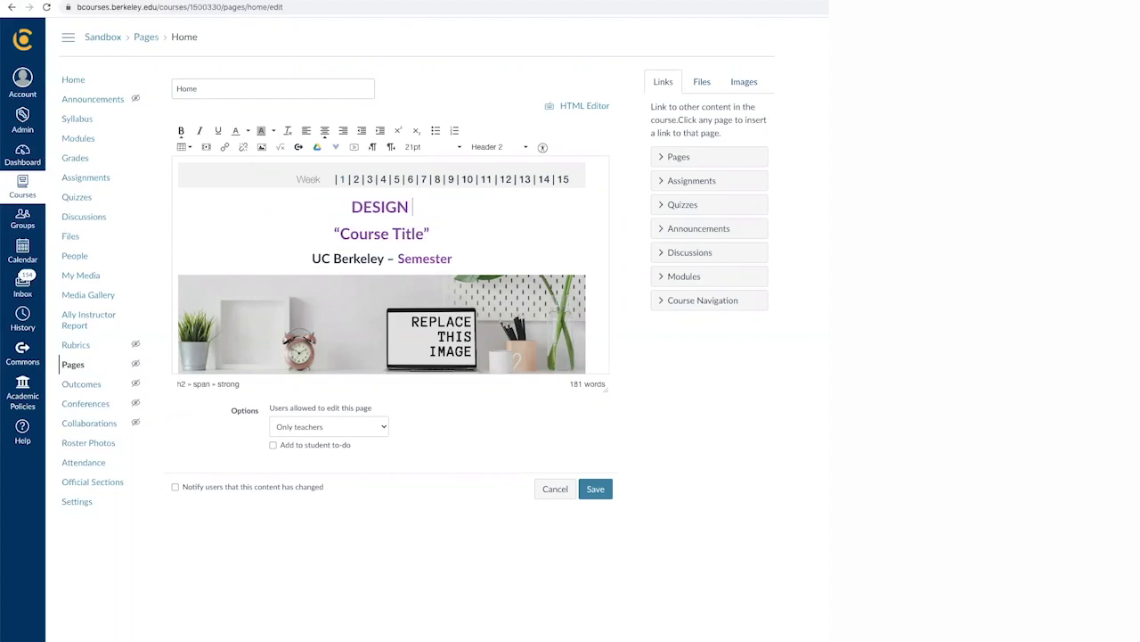
{"action": "type", "text": "101 - "}
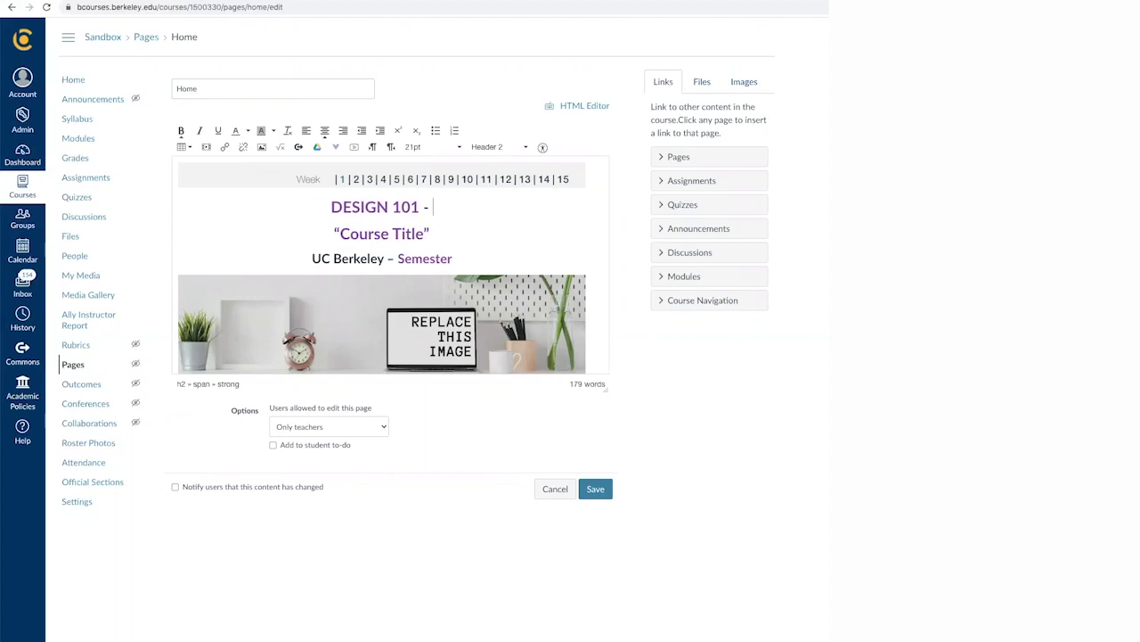
{"action": "type", "text": "Course "}
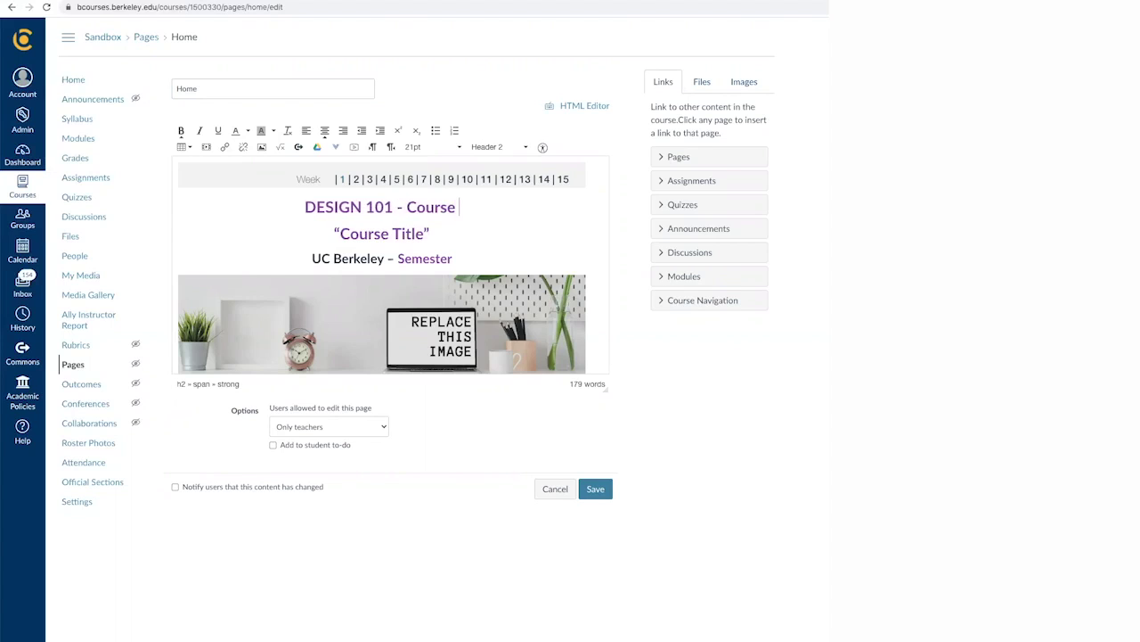
{"action": "type", "text": "Design"}
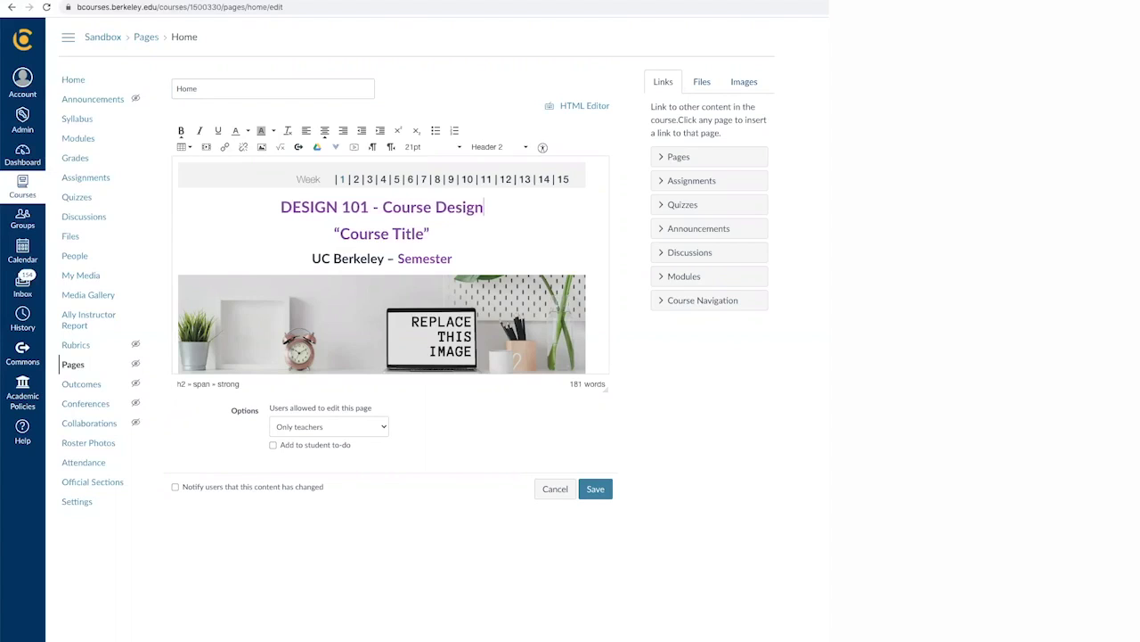
Step: Delete the "Course Title" line and set the semester after "UC Berkeley –" to Spring 2021
{"action": "left_click", "coordinate": [452, 236]}
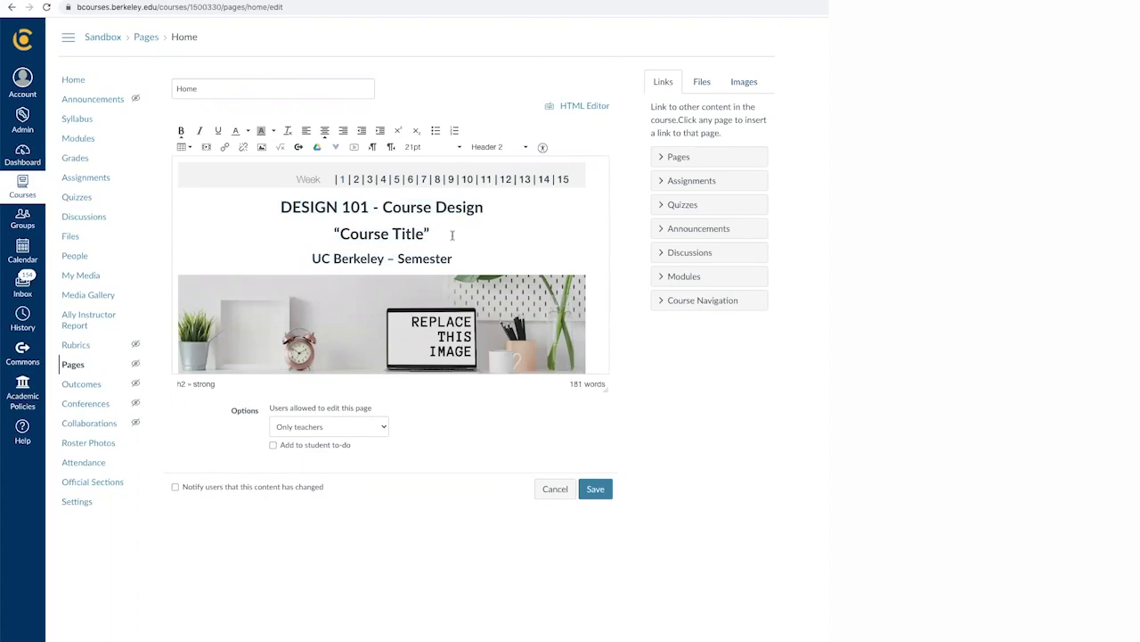
{"action": "triple_click", "coordinate": [435, 234]}
{"action": "key", "text": "BackSpace"}
{"action": "left_click_drag", "start_coordinate": [399, 232], "coordinate": [455, 231]}
{"action": "type", "text": "Spring 2021"}
Step: Replace the placeholder under Course Description with the copied course description text
{"action": "scroll", "coordinate": [587, 274], "scroll_direction": "down", "scroll_amount": 2}
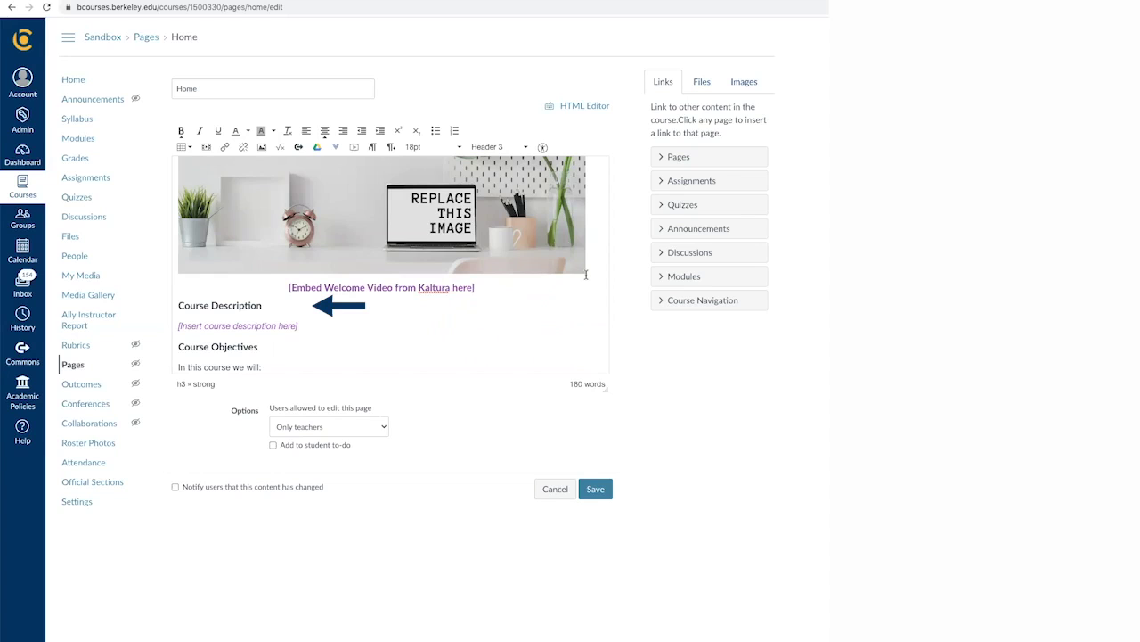
{"action": "scroll", "coordinate": [586, 274], "scroll_direction": "down", "scroll_amount": 1}
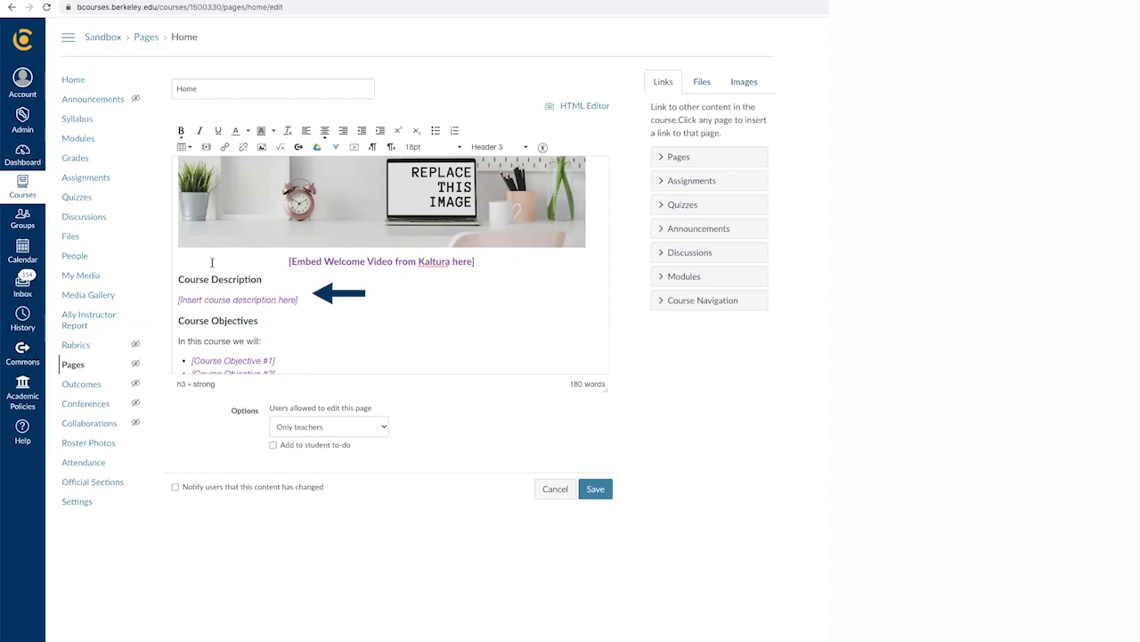
{"action": "left_click_drag", "start_coordinate": [177, 300], "coordinate": [317, 301]}
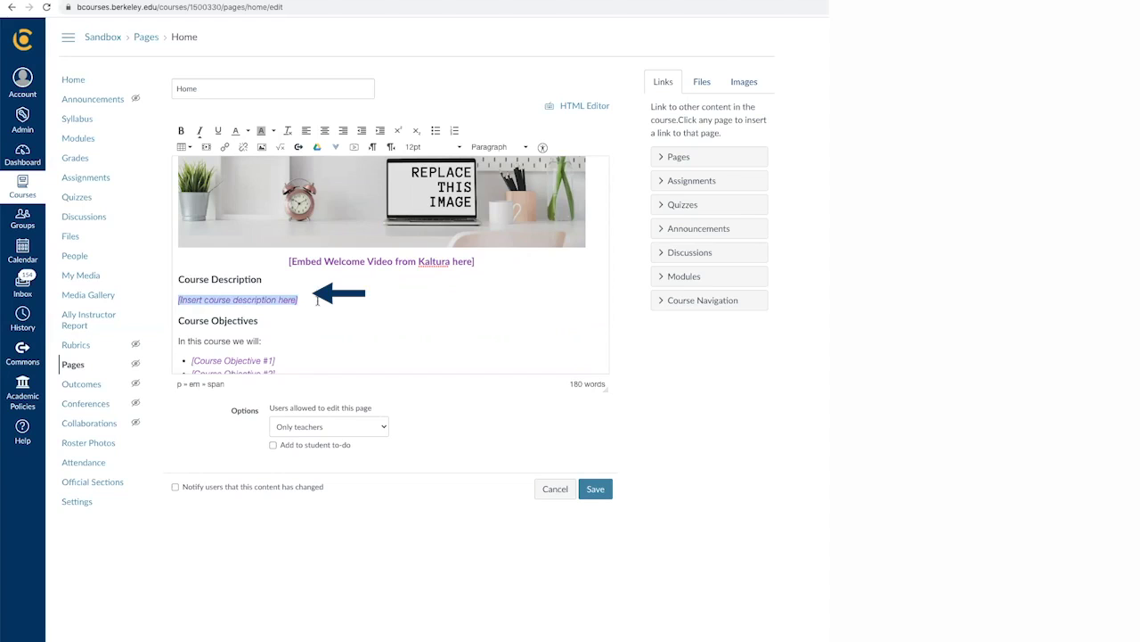
{"action": "key", "text": "ctrl+v"}
Step: Replace the first course objective placeholder with "Analyze primary sources" in black, non-italic text
{"action": "scroll", "coordinate": [322, 264], "scroll_direction": "down", "scroll_amount": 3}
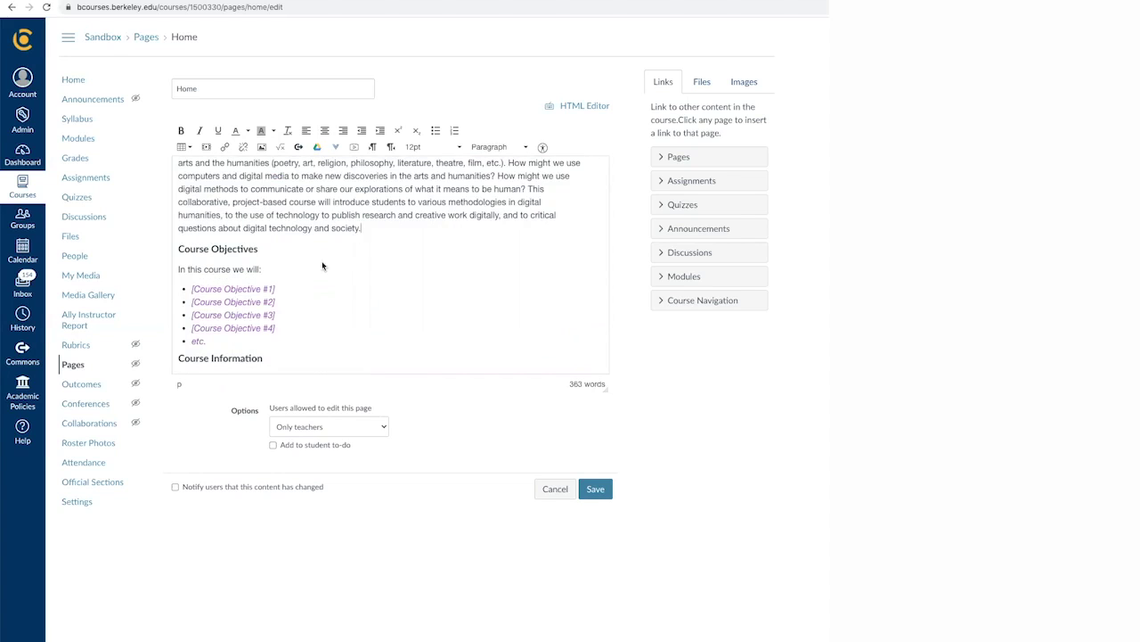
{"action": "left_click", "coordinate": [194, 290]}
{"action": "left_click_drag", "start_coordinate": [192, 289], "coordinate": [275, 289]}
{"action": "type", "text": "Analy"}
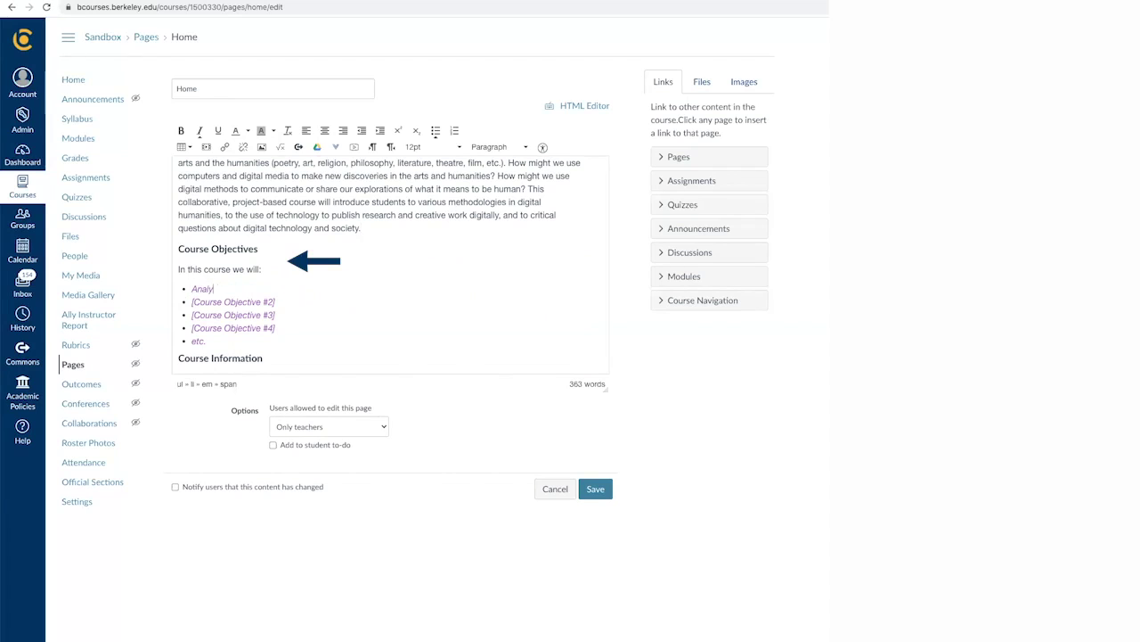
{"action": "type", "text": "ze primary sources"}
{"action": "left_click_drag", "start_coordinate": [191, 289], "coordinate": [323, 292]}
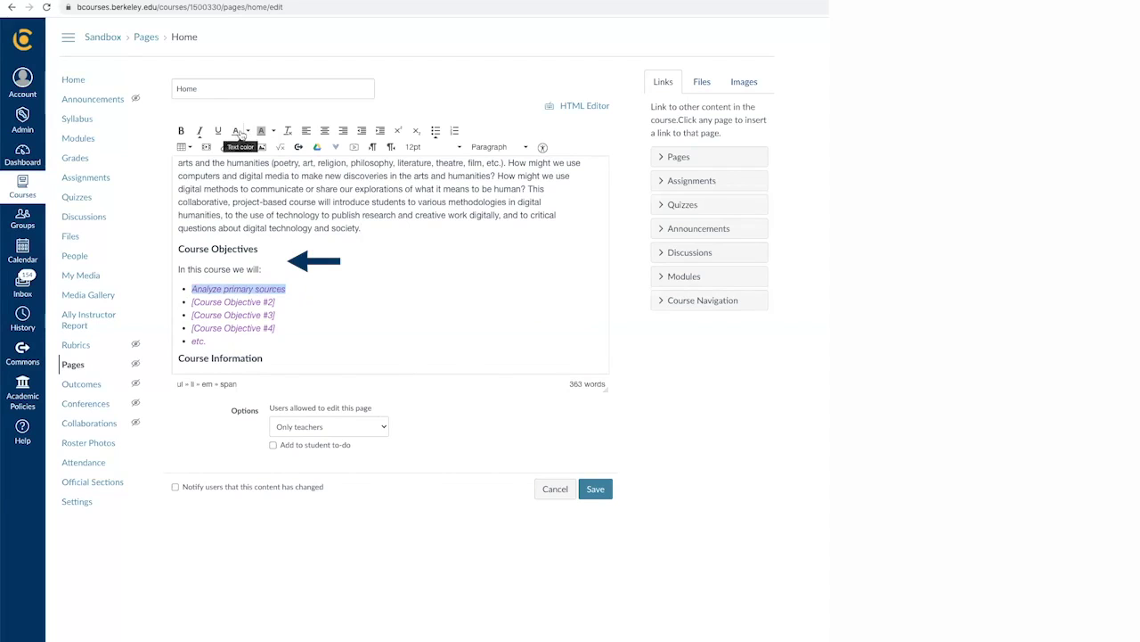
{"action": "left_click", "coordinate": [201, 130]}
Step: Check the remaining sections down to Getting Started and save the Home page
{"action": "scroll", "coordinate": [348, 285], "scroll_direction": "down", "scroll_amount": 1}
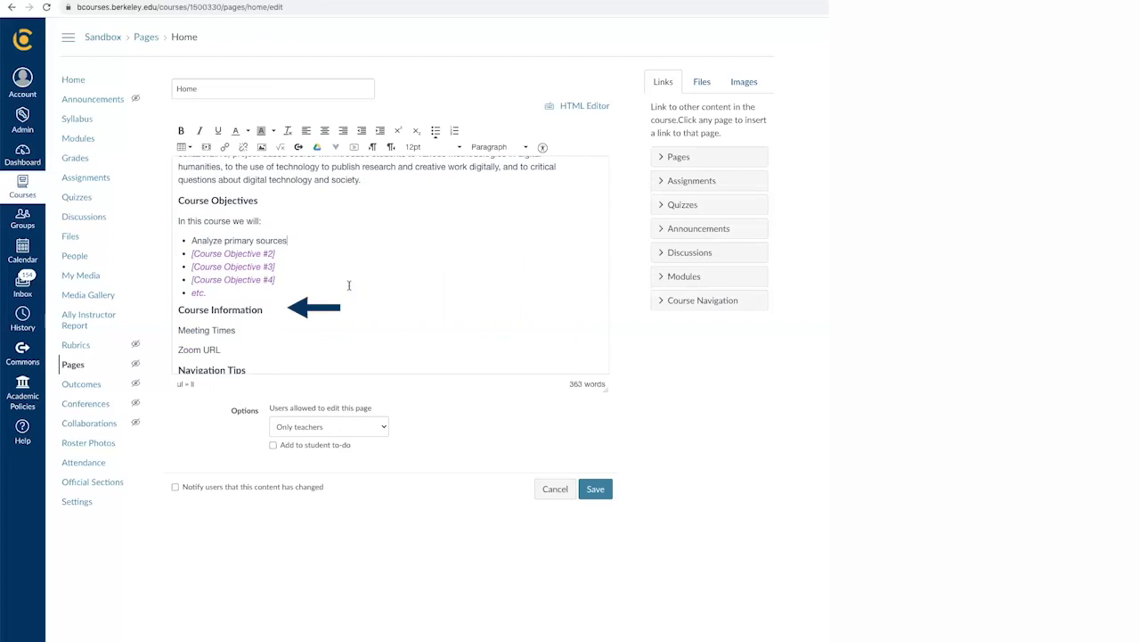
{"action": "scroll", "coordinate": [348, 285], "scroll_direction": "down", "scroll_amount": 3}
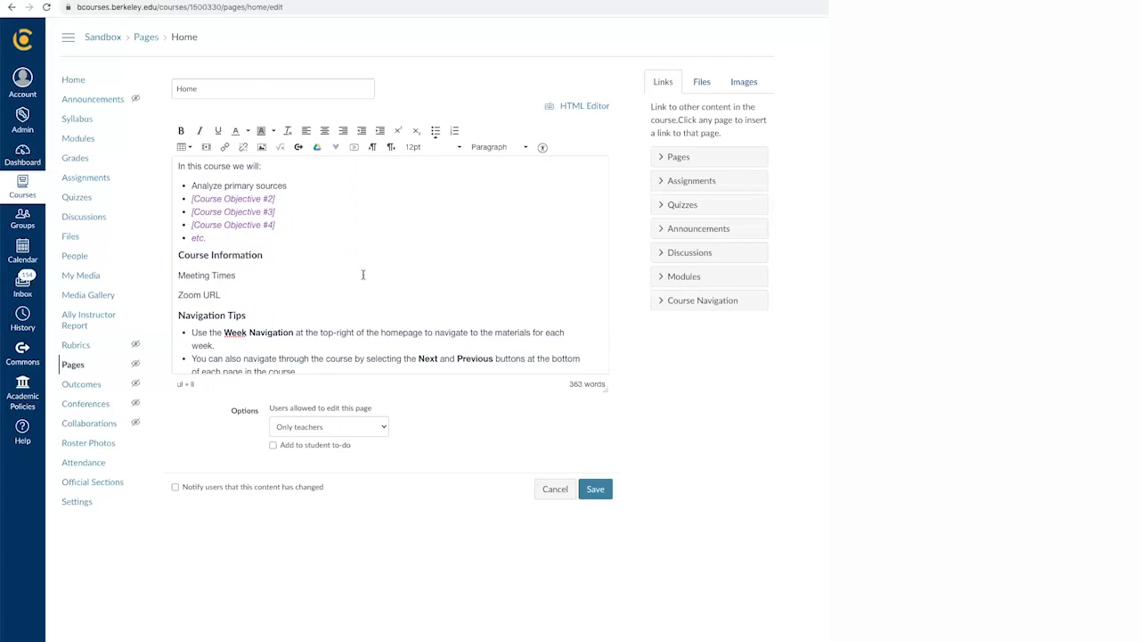
{"action": "scroll", "coordinate": [363, 274], "scroll_direction": "down", "scroll_amount": 2}
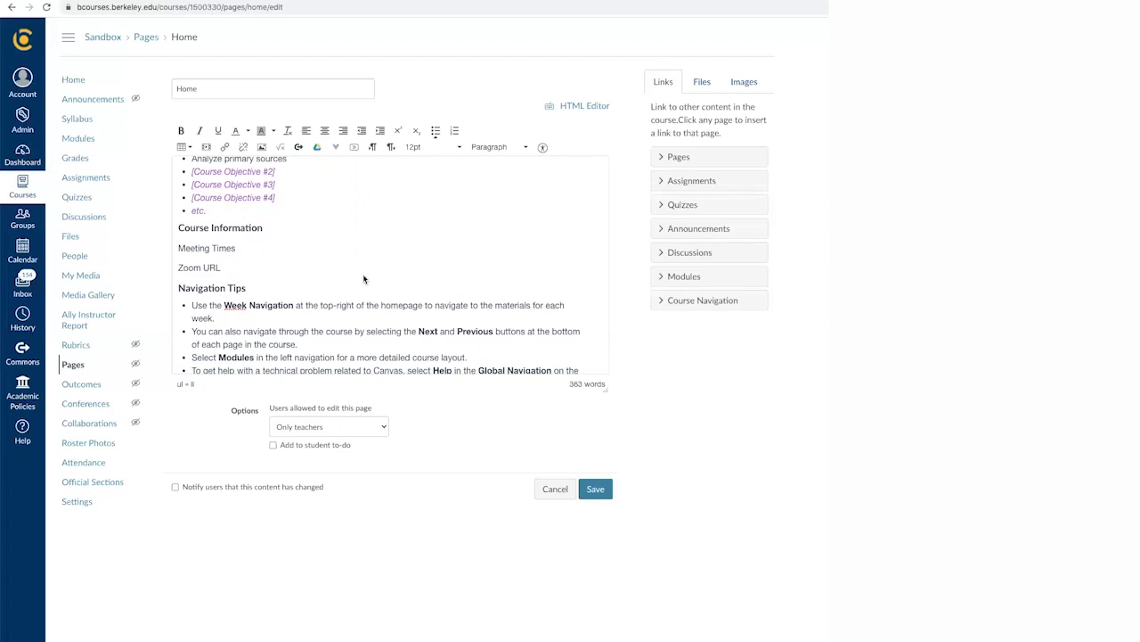
{"action": "scroll", "coordinate": [363, 279], "scroll_direction": "down", "scroll_amount": 5}
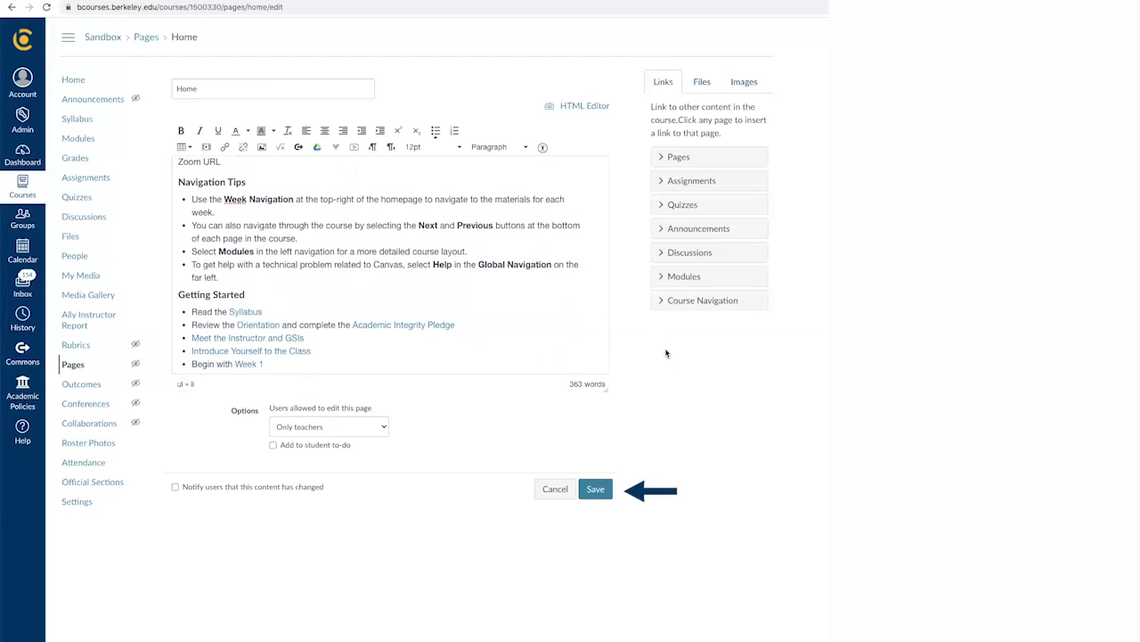
{"action": "left_click", "coordinate": [597, 490]}
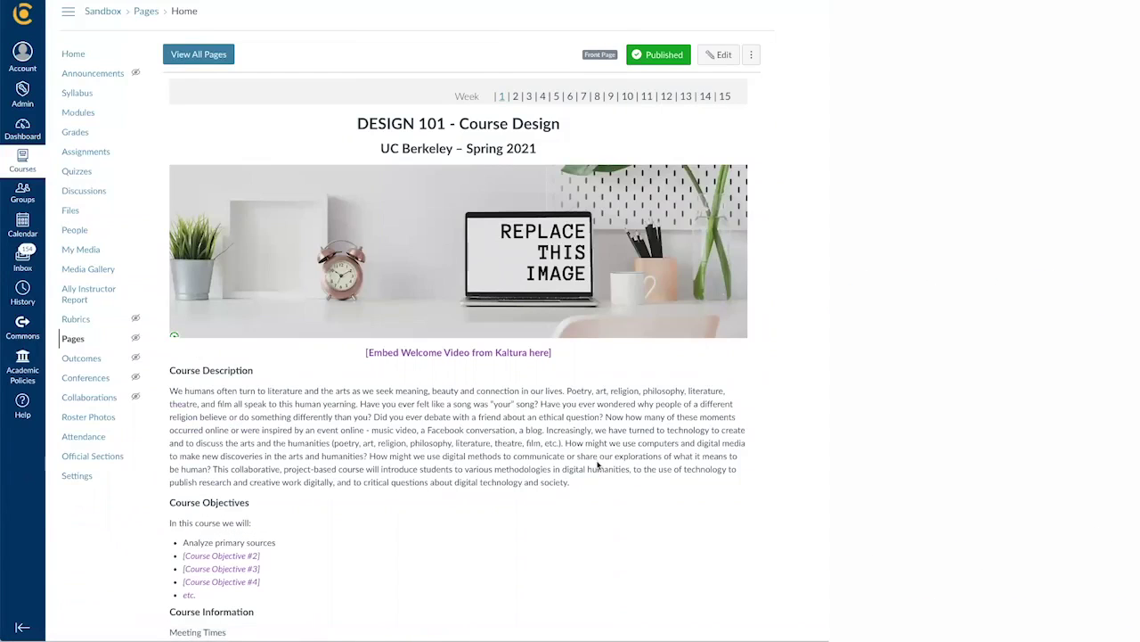
Step: Look through the saved Home page and its content in the page editor
{"action": "scroll", "coordinate": [598, 465], "scroll_direction": "down", "scroll_amount": 3}
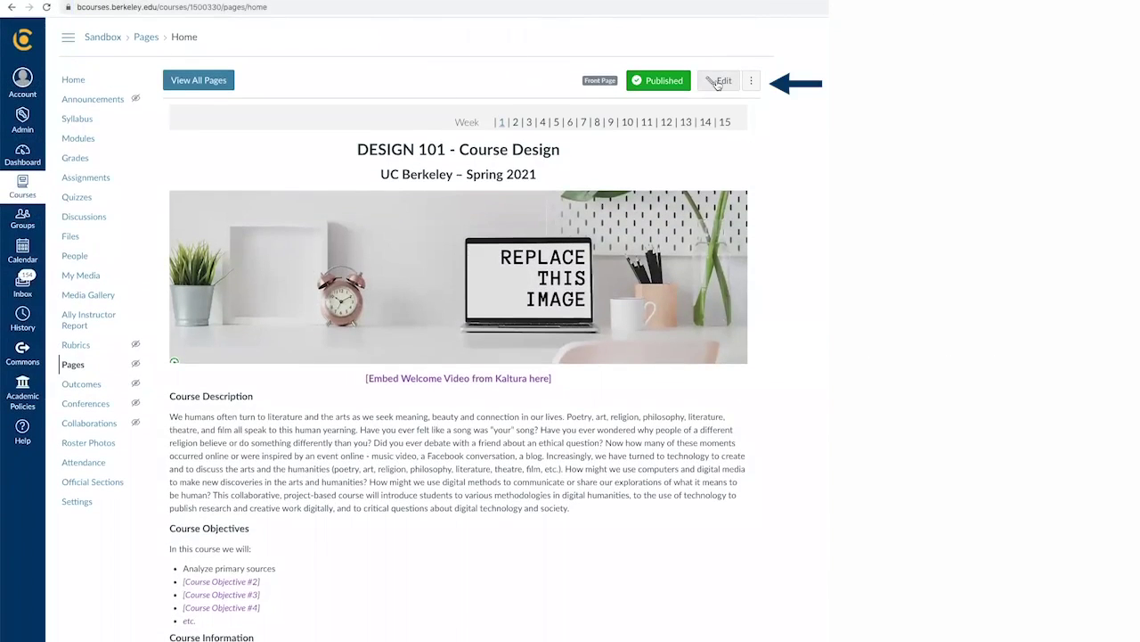
{"action": "left_click", "coordinate": [717, 82]}
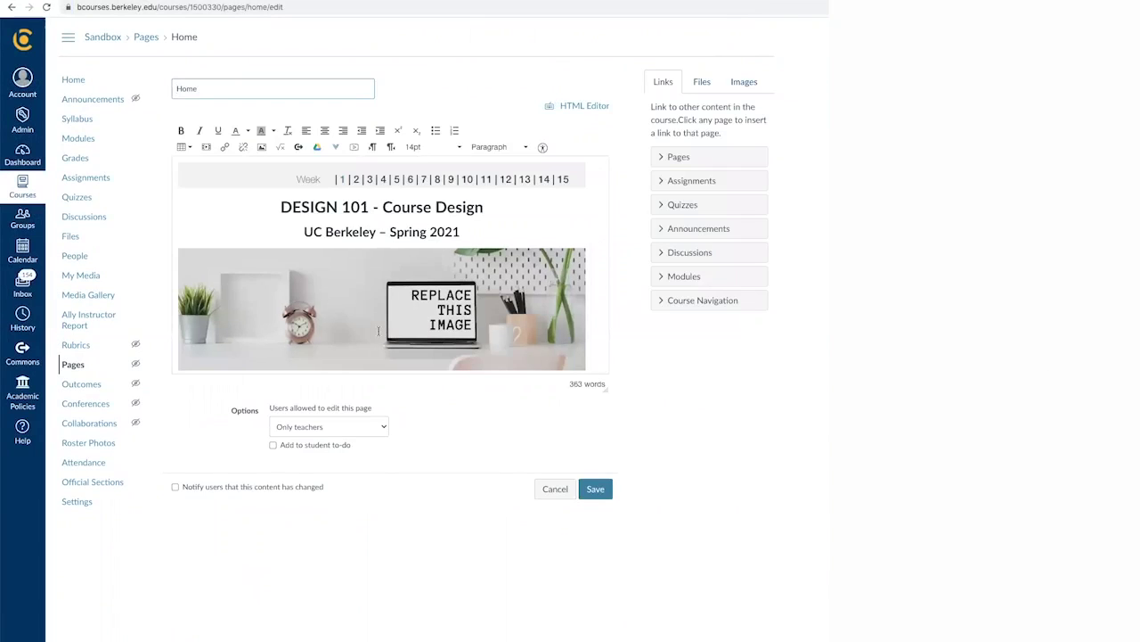
{"action": "scroll", "coordinate": [336, 339], "scroll_direction": "down", "scroll_amount": 10}
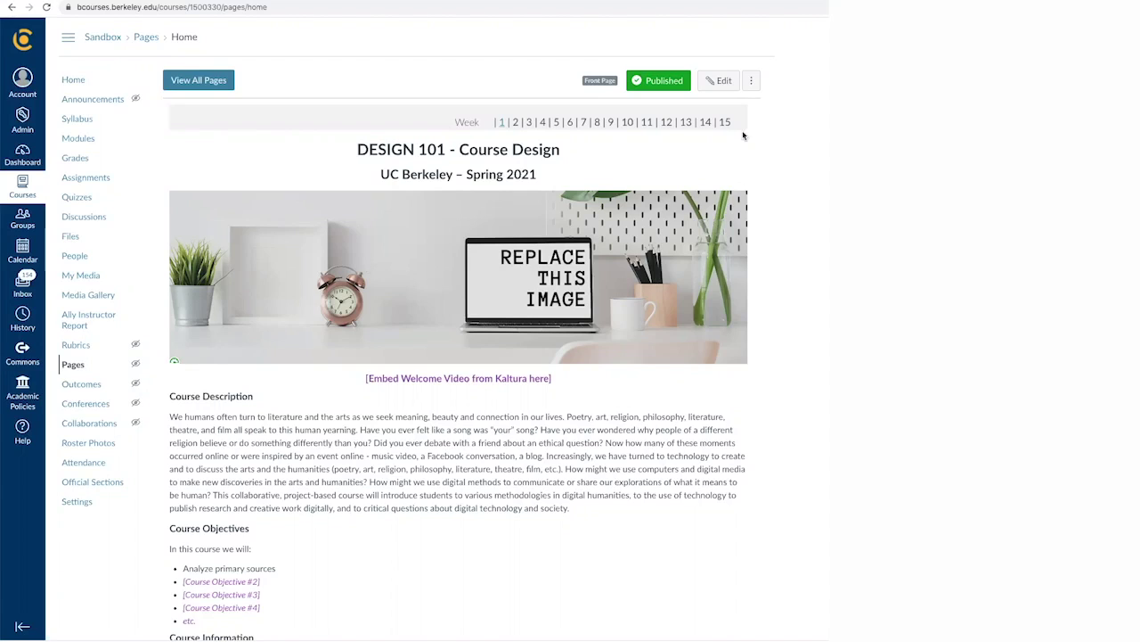
Step: Try to replace the Home page's banner image with an image upload marked as decorative
{"action": "left_click", "coordinate": [725, 83]}
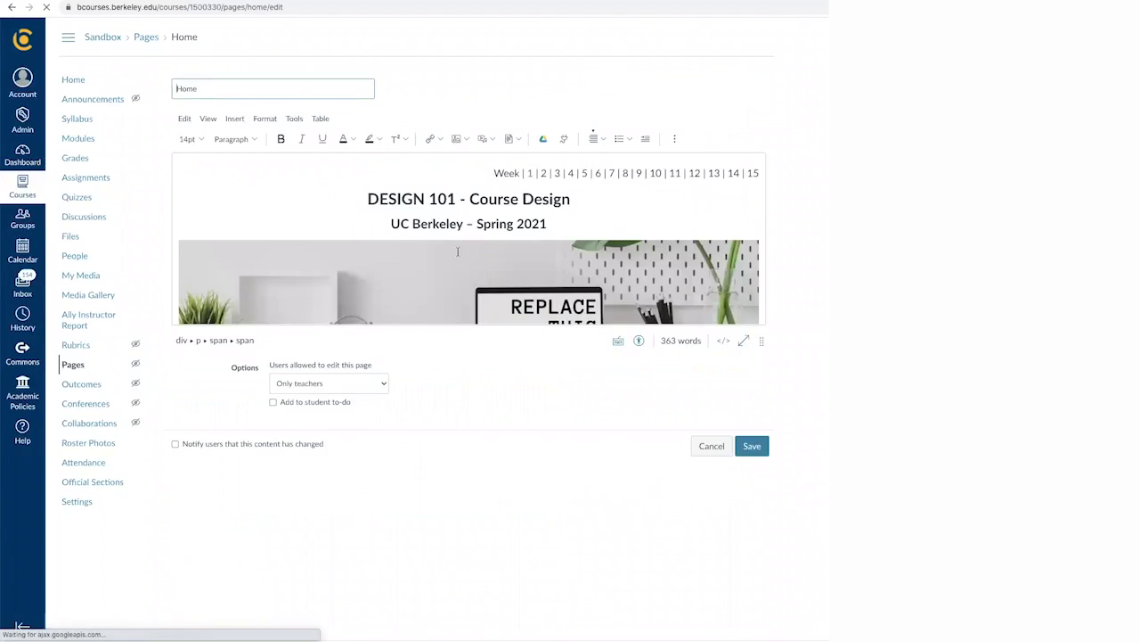
{"action": "left_click", "coordinate": [450, 267]}
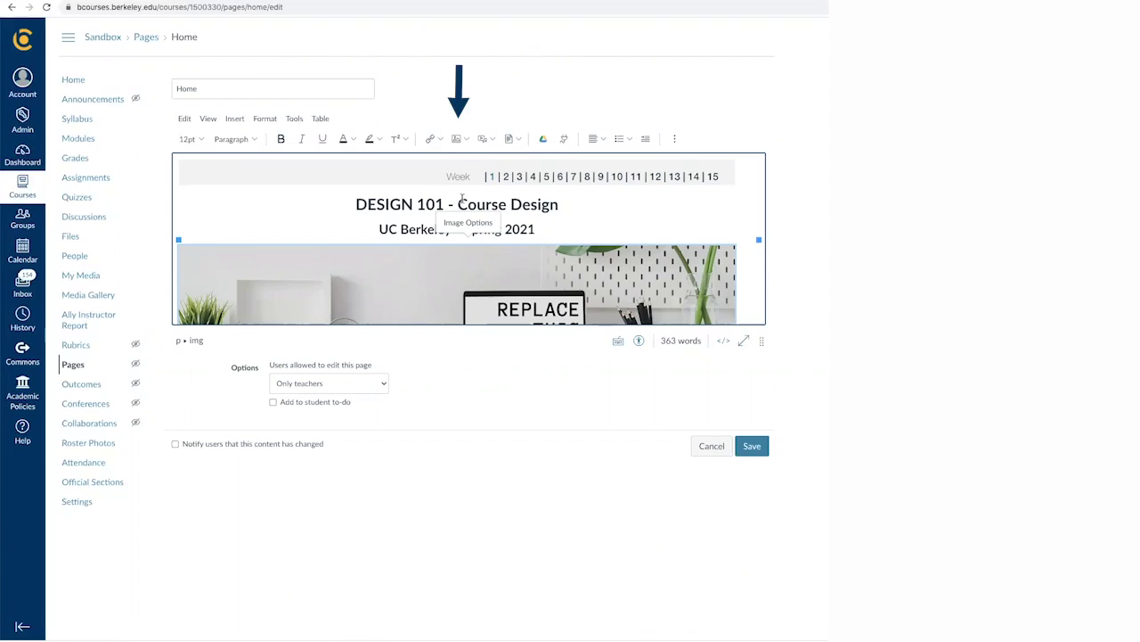
{"action": "left_click", "coordinate": [466, 140]}
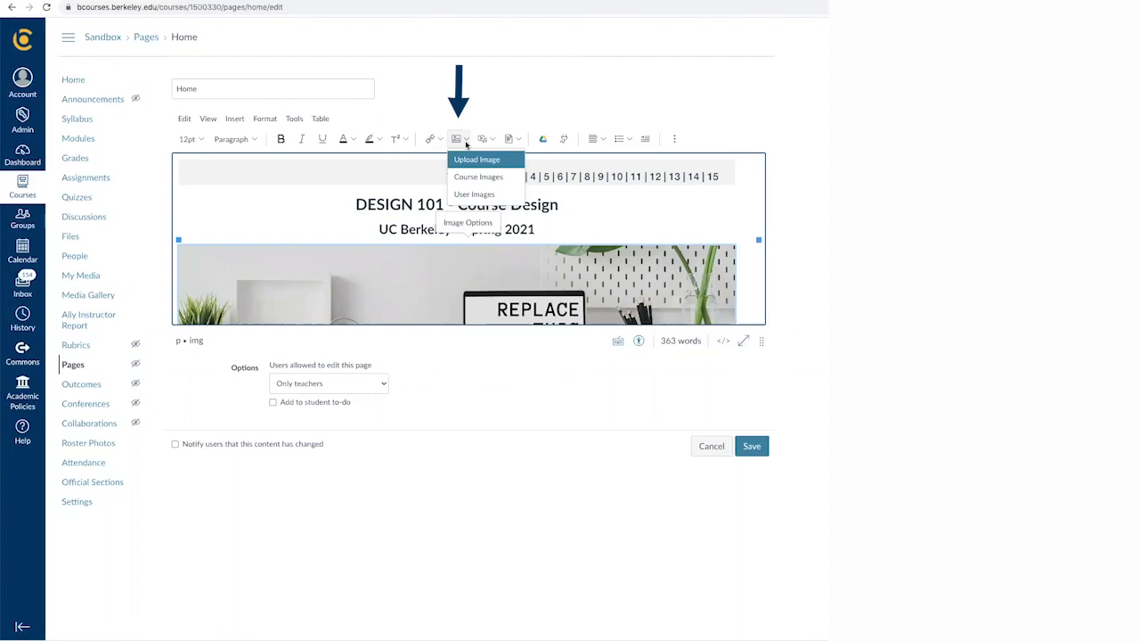
{"action": "left_click", "coordinate": [464, 159]}
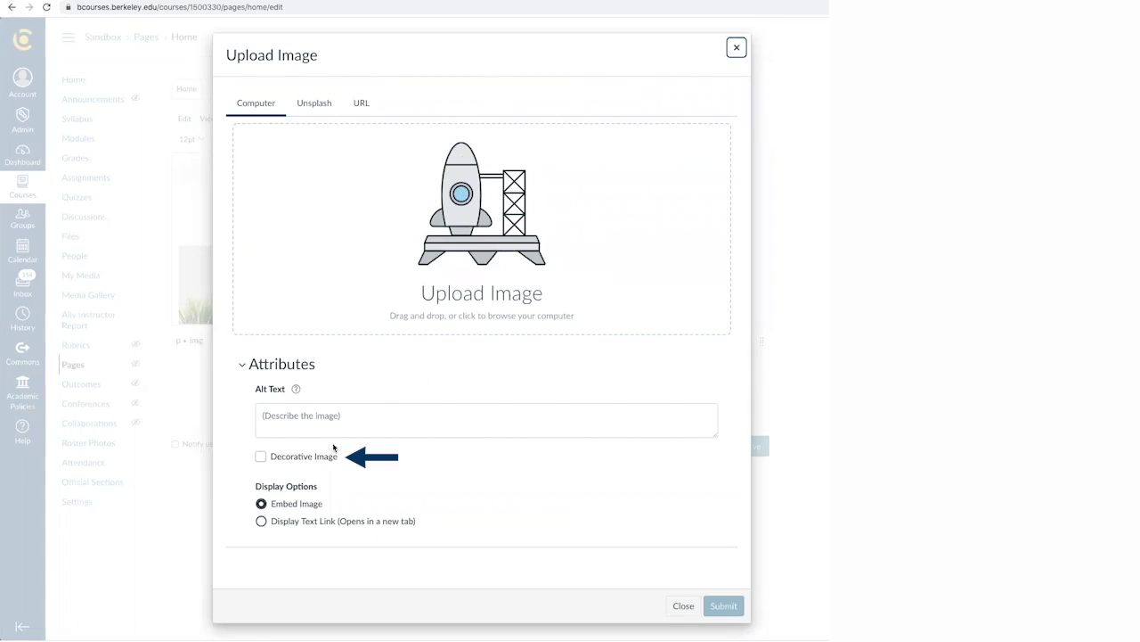
{"action": "left_click", "coordinate": [261, 456]}
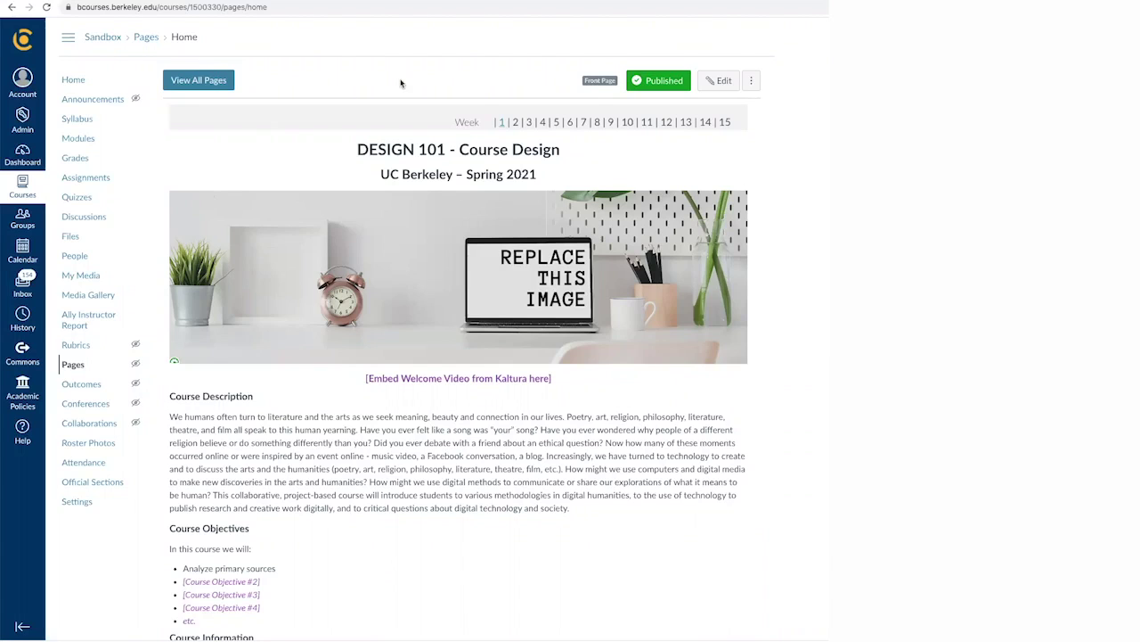
Step: Replace the welcome video placeholder on the Home page with the Kaltura video "1.1.1-coordinates (1).mp4" and save the page
{"action": "left_click", "coordinate": [723, 81]}
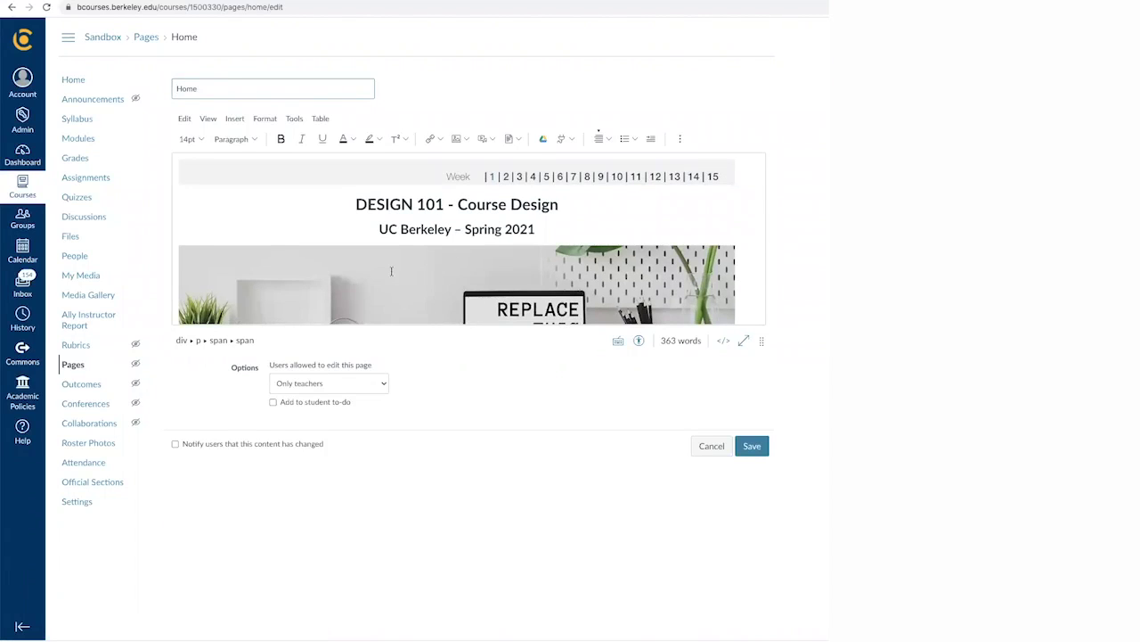
{"action": "scroll", "coordinate": [391, 271], "scroll_direction": "down", "scroll_amount": 5}
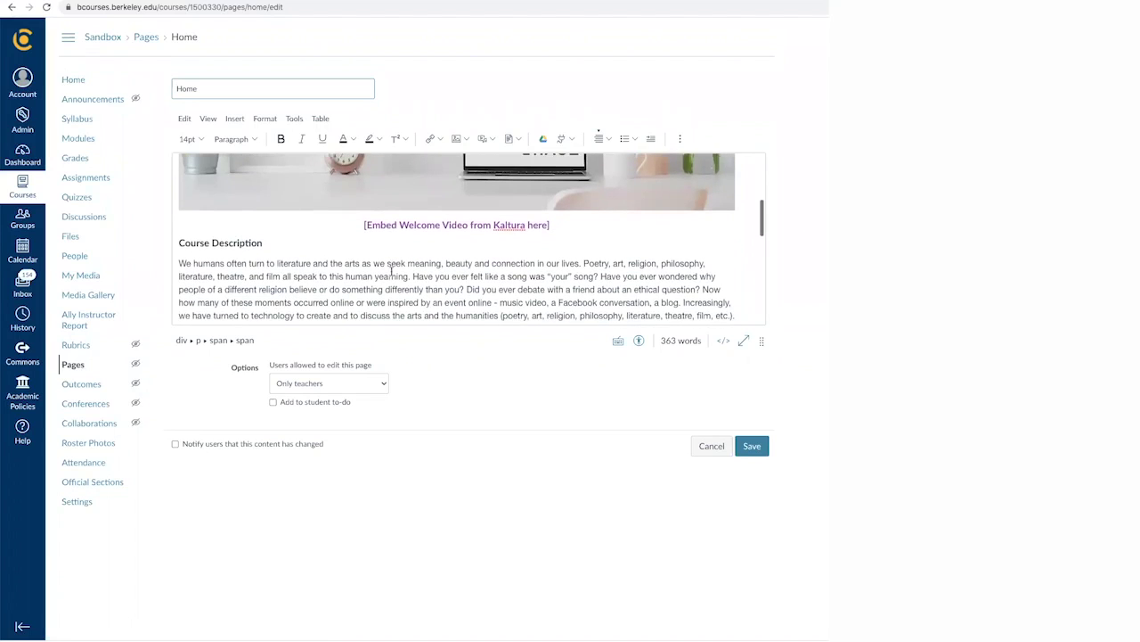
{"action": "left_click_drag", "start_coordinate": [361, 223], "coordinate": [570, 223]}
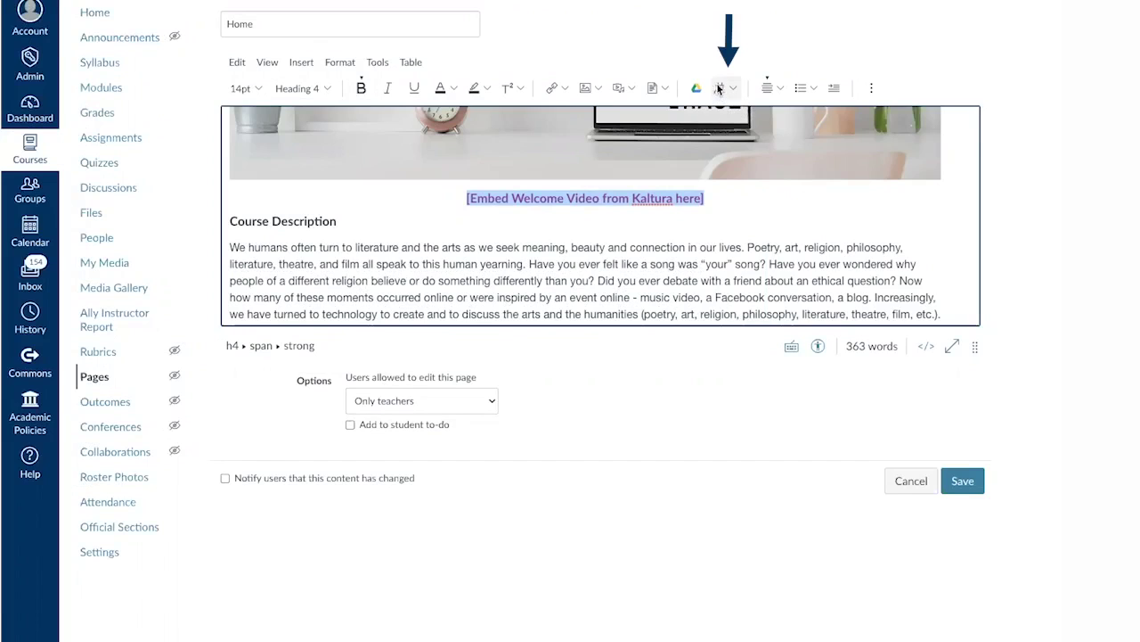
{"action": "left_click", "coordinate": [728, 83]}
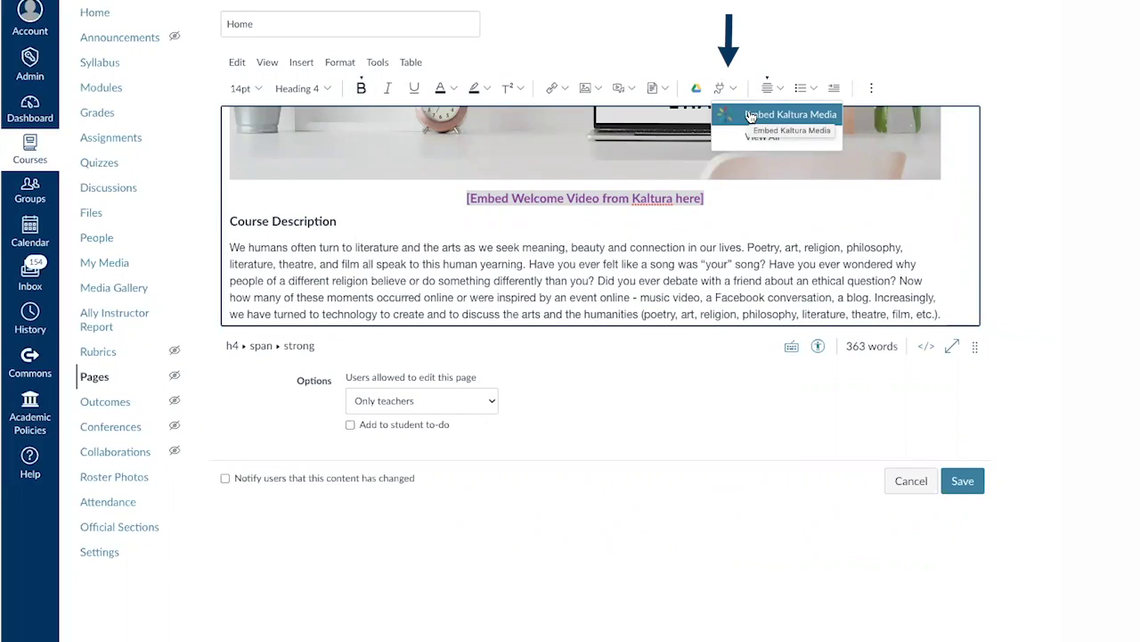
{"action": "left_click", "coordinate": [750, 116]}
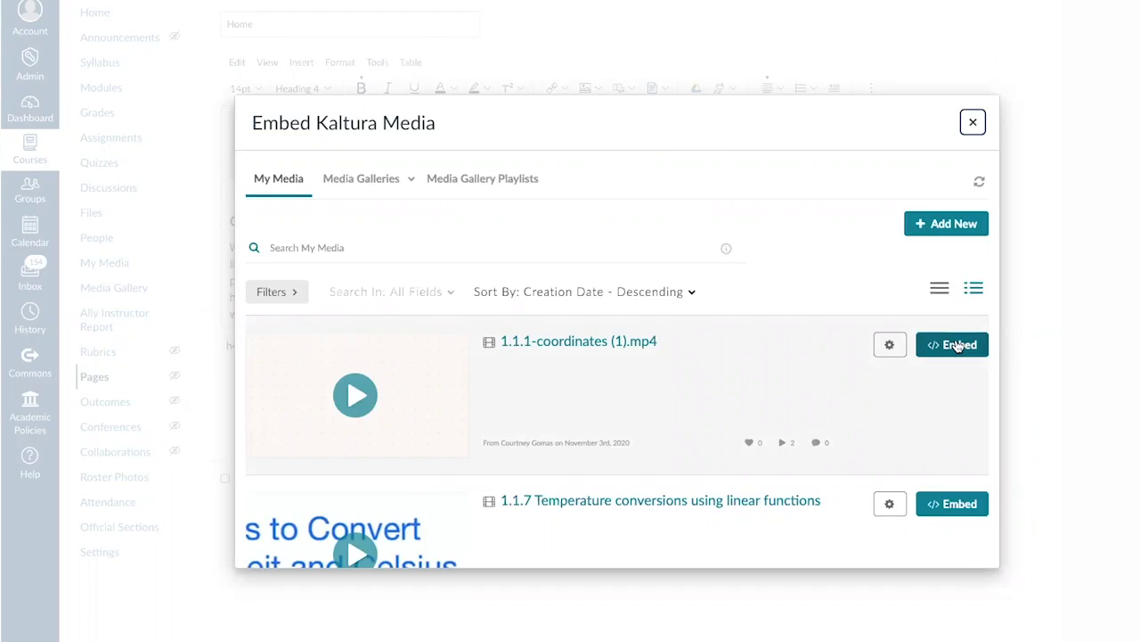
{"action": "left_click", "coordinate": [958, 345]}
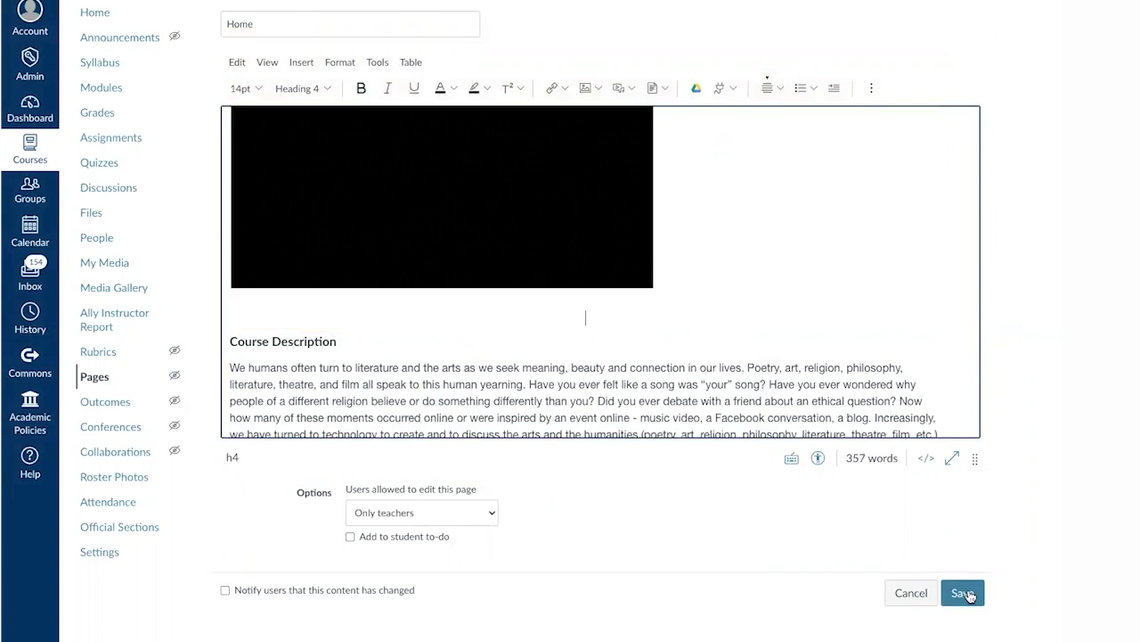
{"action": "left_click", "coordinate": [966, 594]}
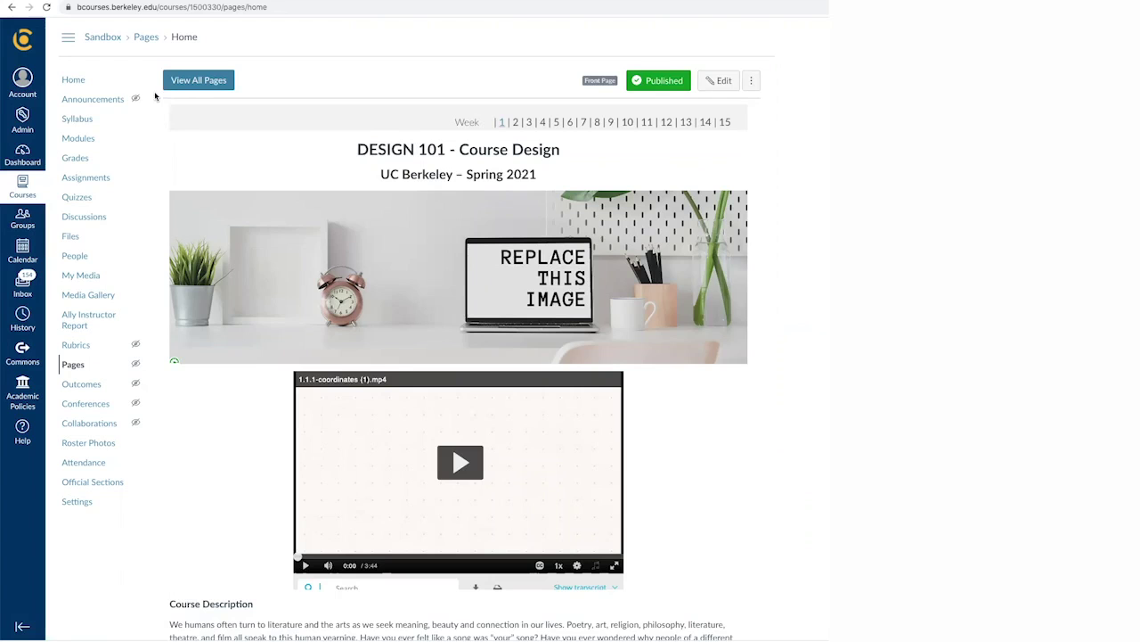